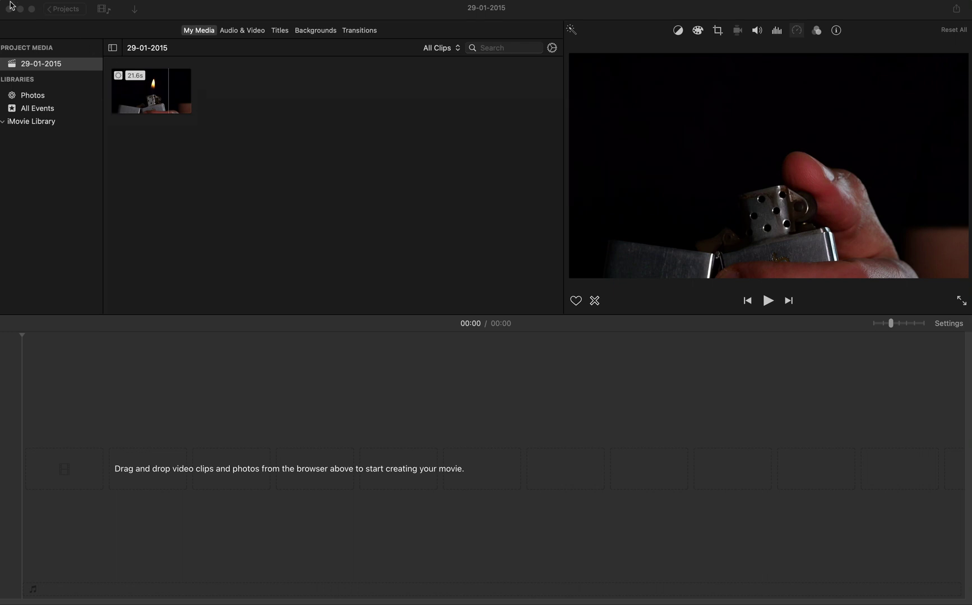
Check the iMovie version information, then reselect the lighter clip in the media browser.
{"action": "left_click", "coordinate": [184, 93]}
{"action": "left_click", "coordinate": [34, 1]}
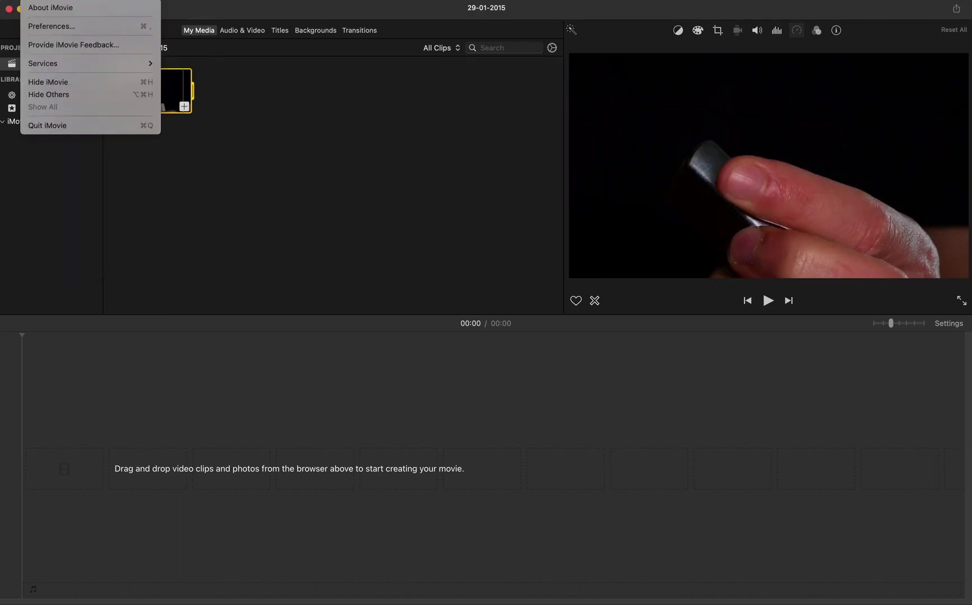
{"action": "left_click", "coordinate": [50, 8]}
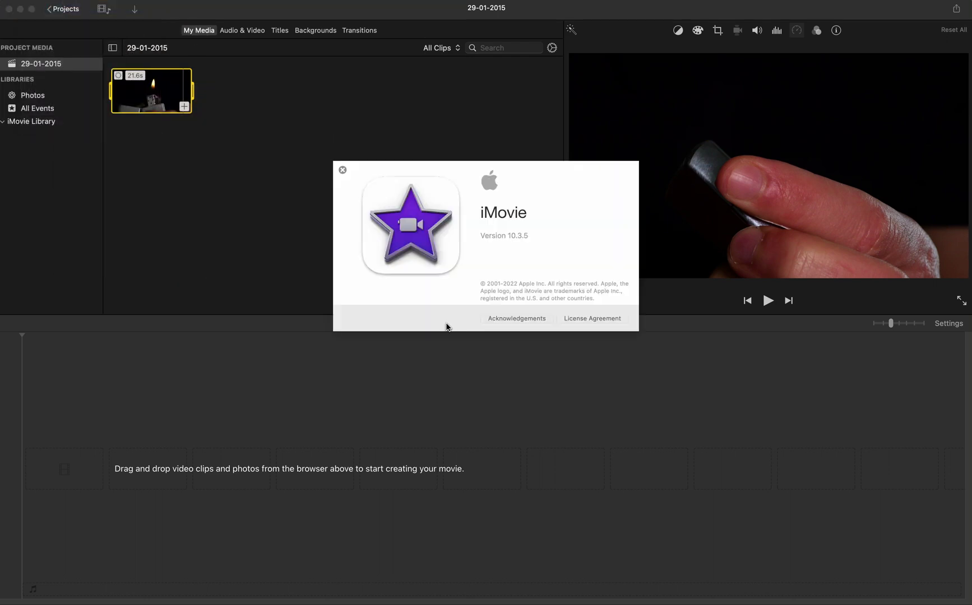
{"action": "left_click", "coordinate": [342, 171]}
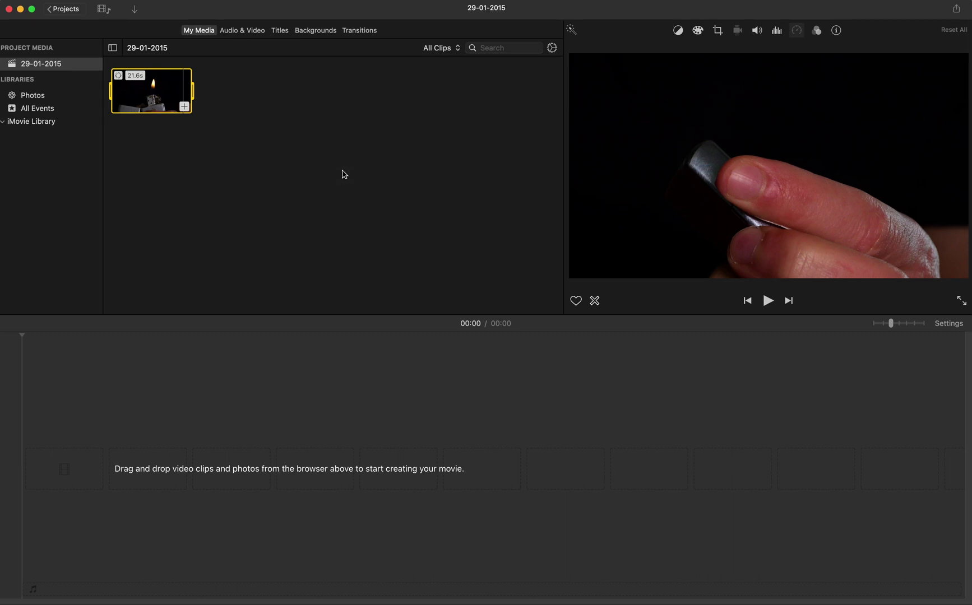
{"action": "left_click", "coordinate": [384, 473]}
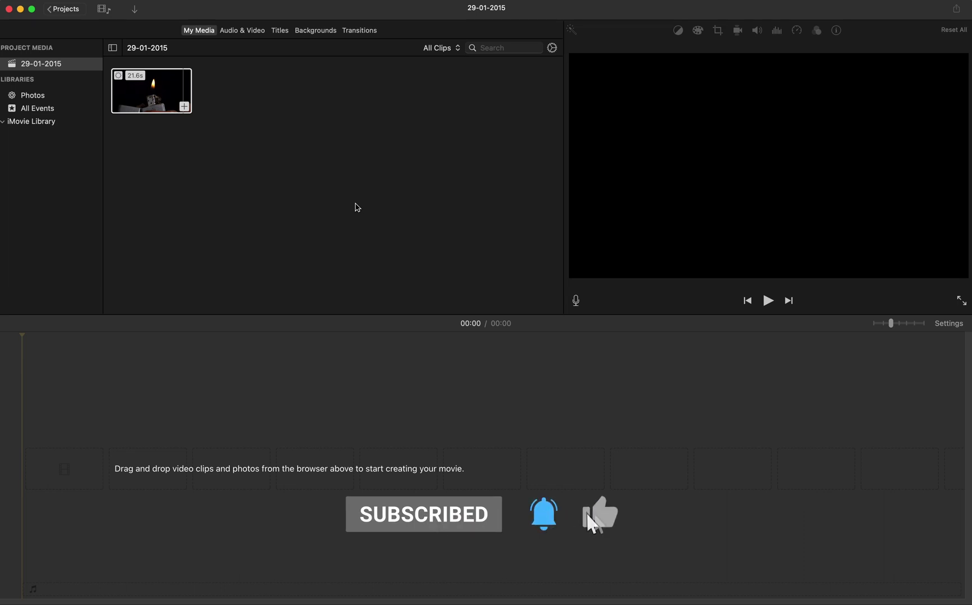
{"action": "left_click", "coordinate": [145, 102]}
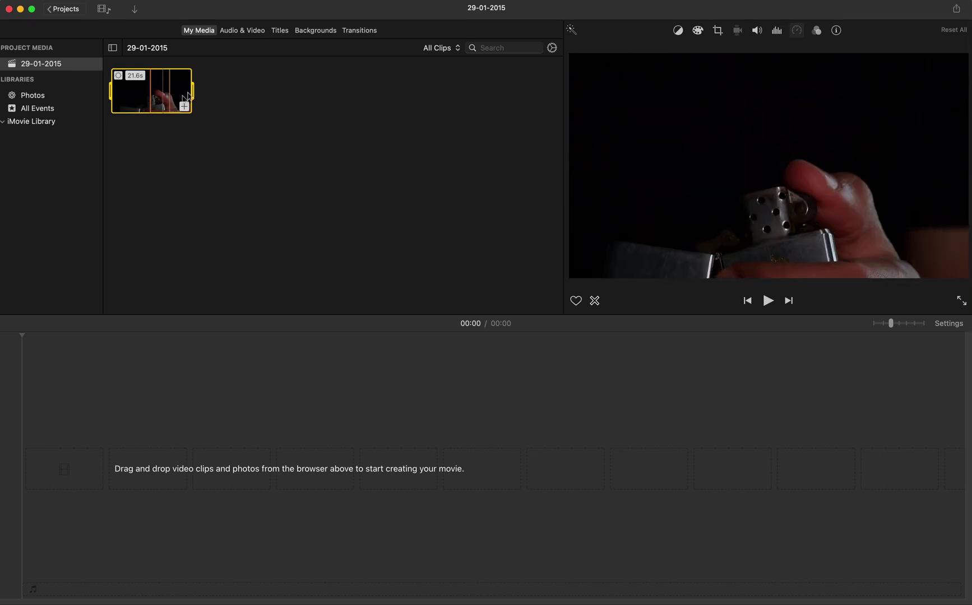
Place the lighter clip on the timeline, play it, and stretch the slowed section at its start.
{"action": "left_click_drag", "start_coordinate": [188, 97], "coordinate": [161, 450]}
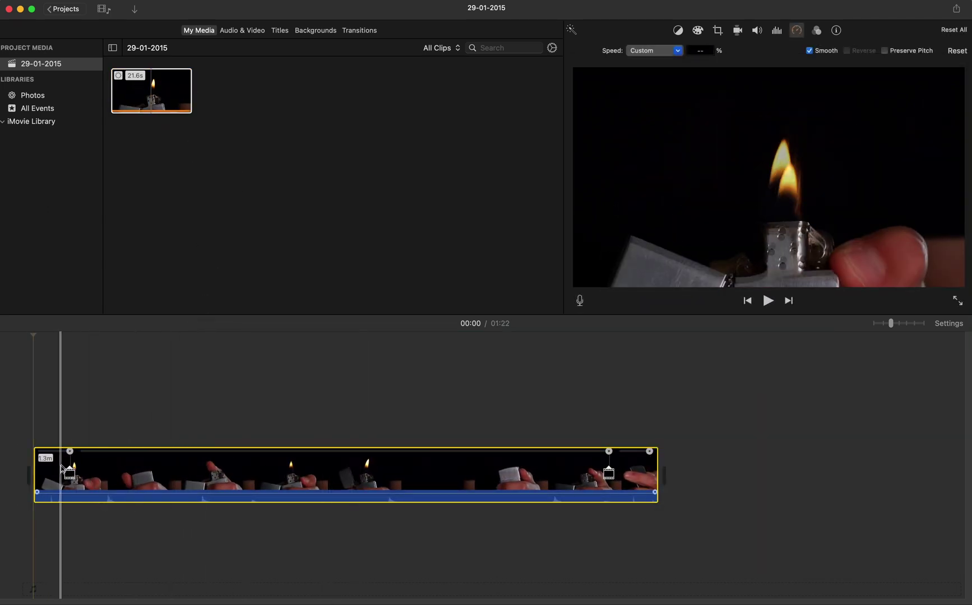
{"action": "left_click", "coordinate": [41, 342]}
{"action": "key", "text": "space"}
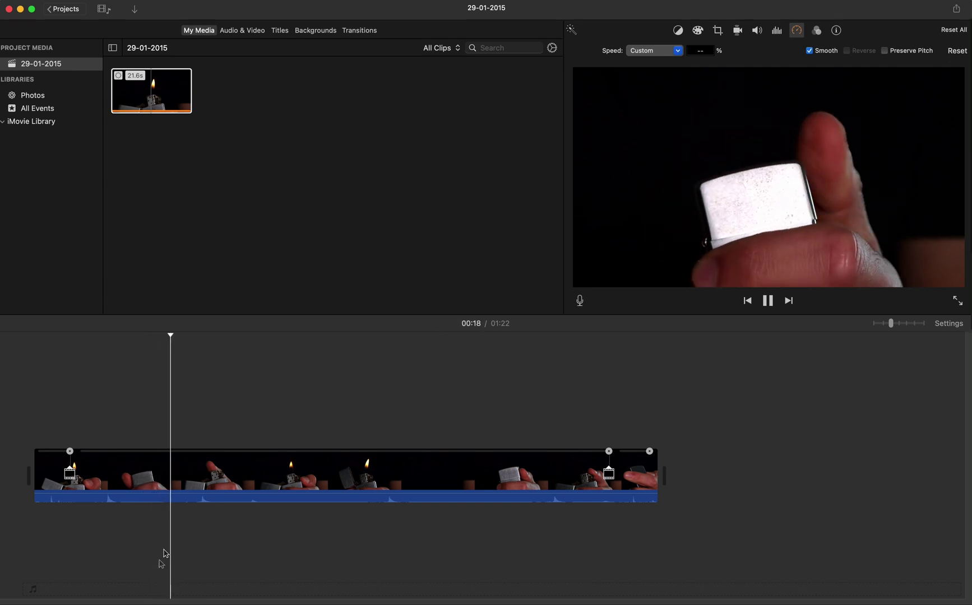
{"action": "left_click", "coordinate": [69, 451]}
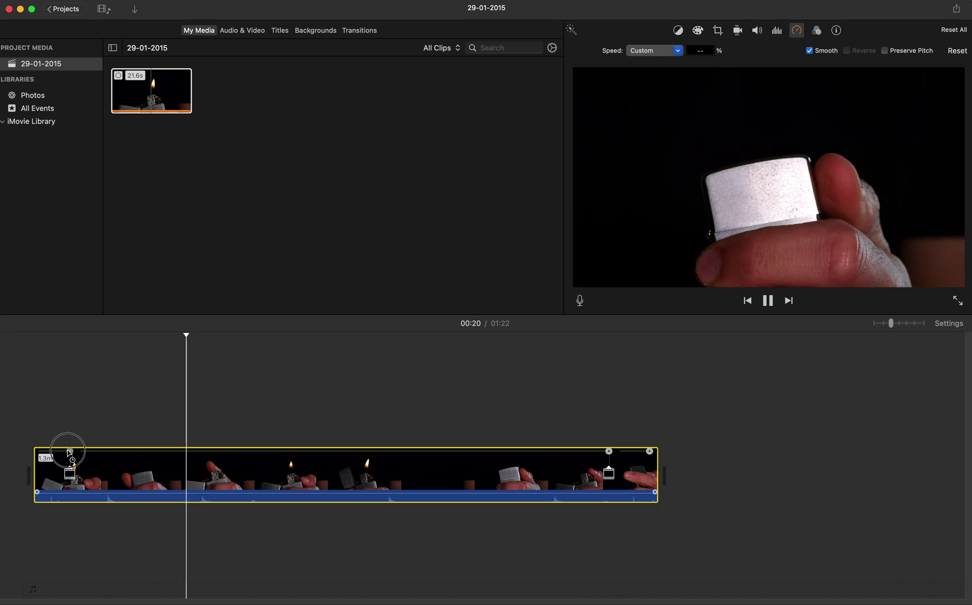
{"action": "left_click_drag", "start_coordinate": [69, 452], "coordinate": [66, 452]}
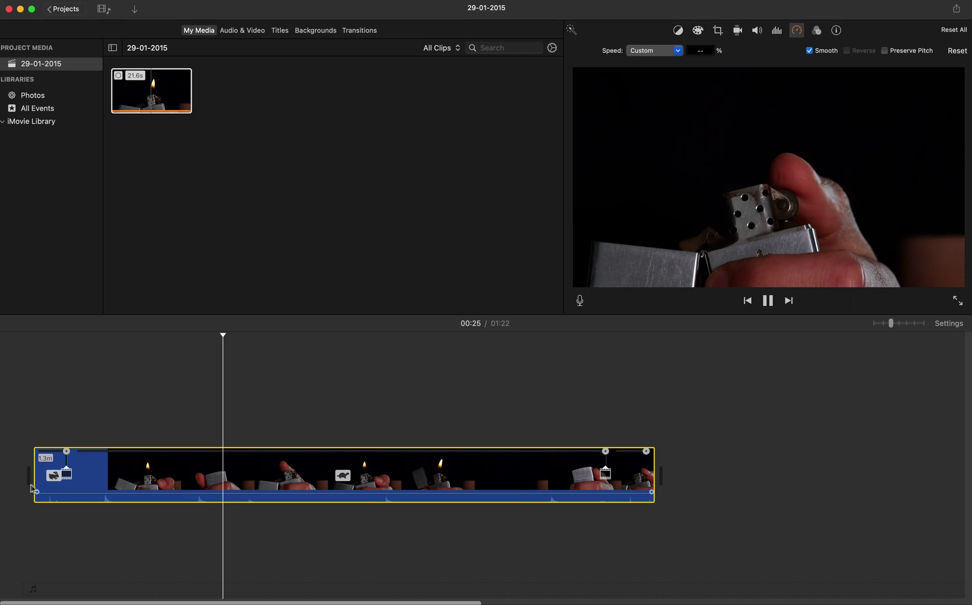
{"action": "key", "text": "space"}
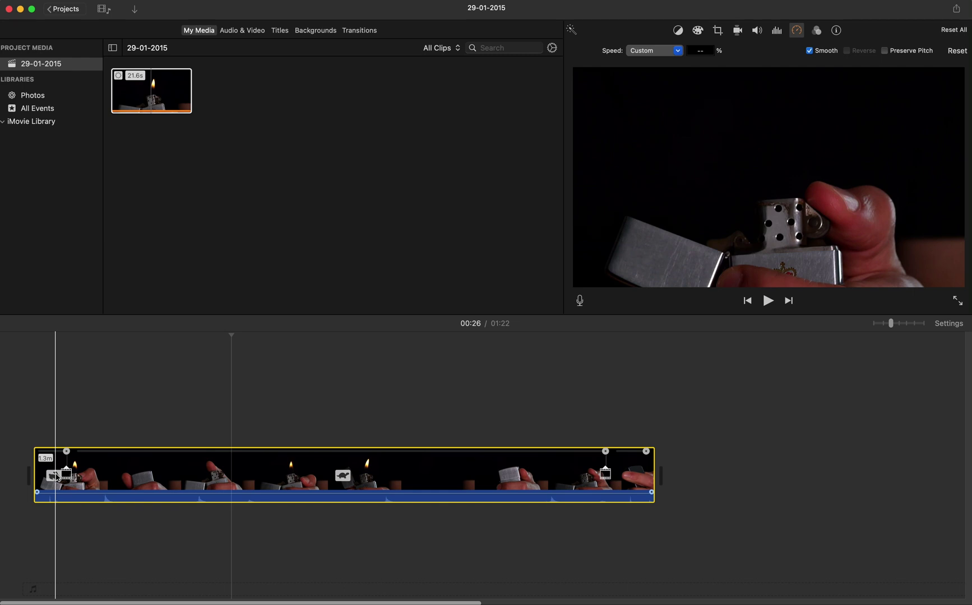
{"action": "left_click", "coordinate": [308, 485]}
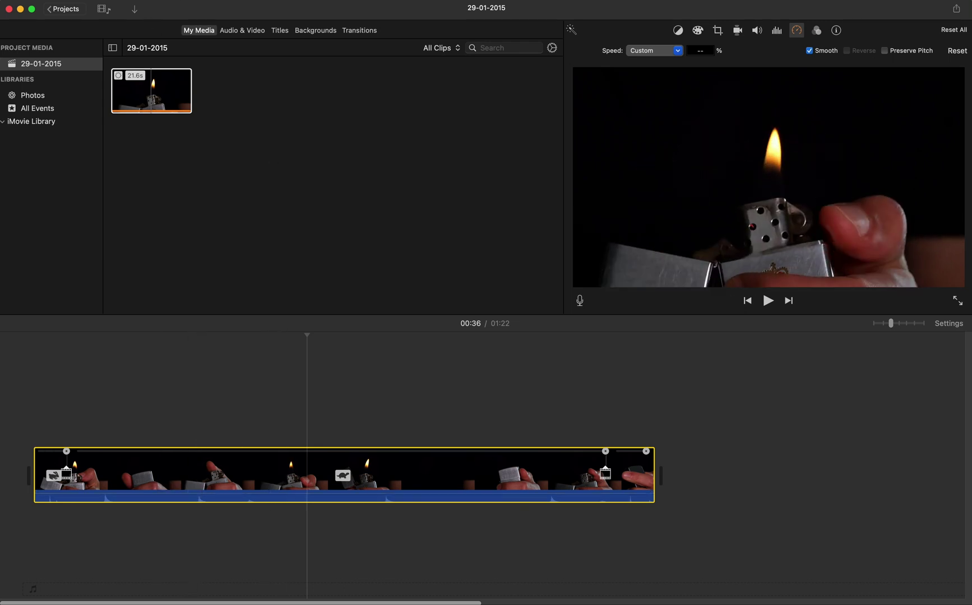
{"action": "left_click", "coordinate": [147, 4]}
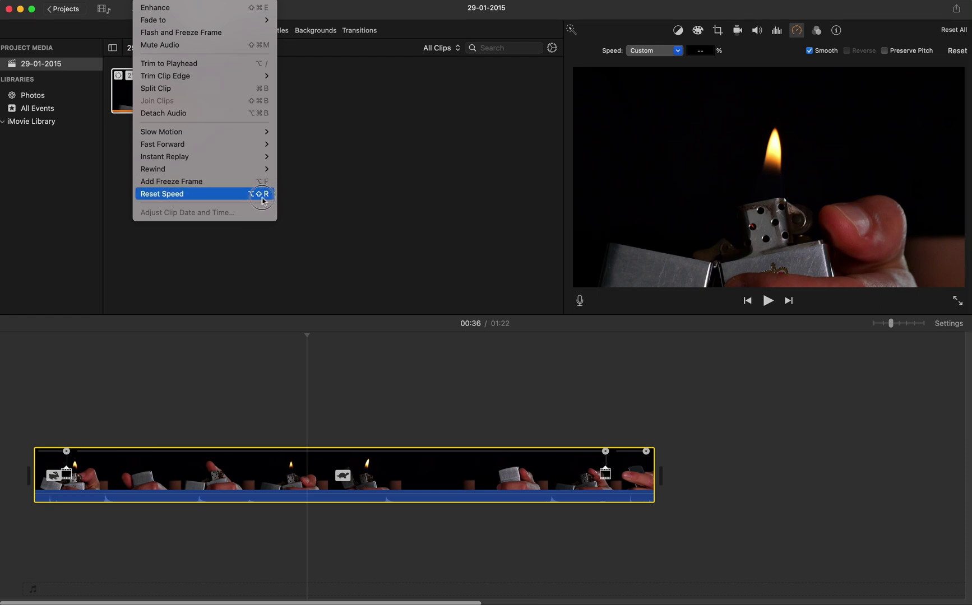
Reset the lighter clip to normal speed and play the 00:21 movie from the start.
{"action": "left_click", "coordinate": [191, 198]}
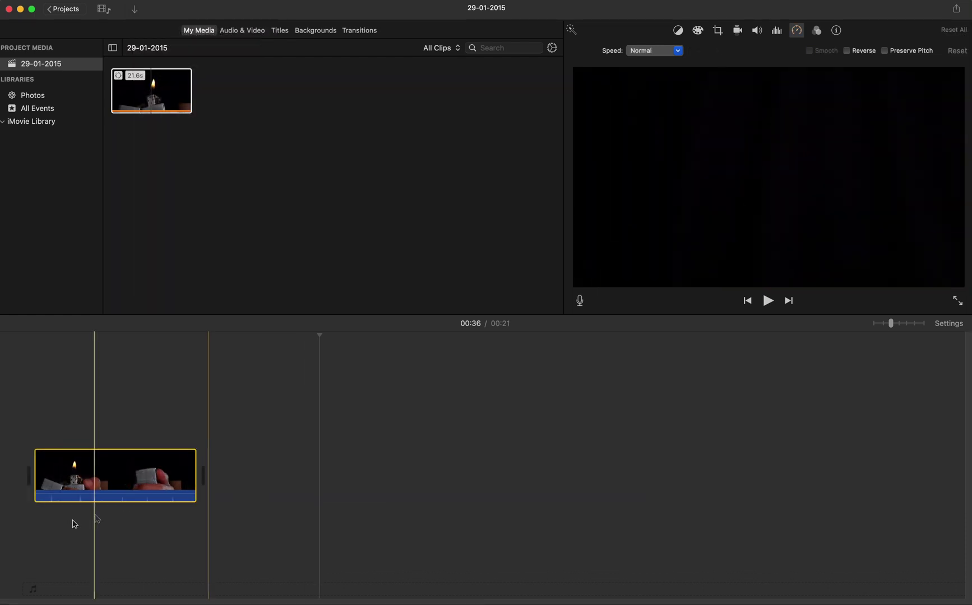
{"action": "left_click", "coordinate": [24, 382]}
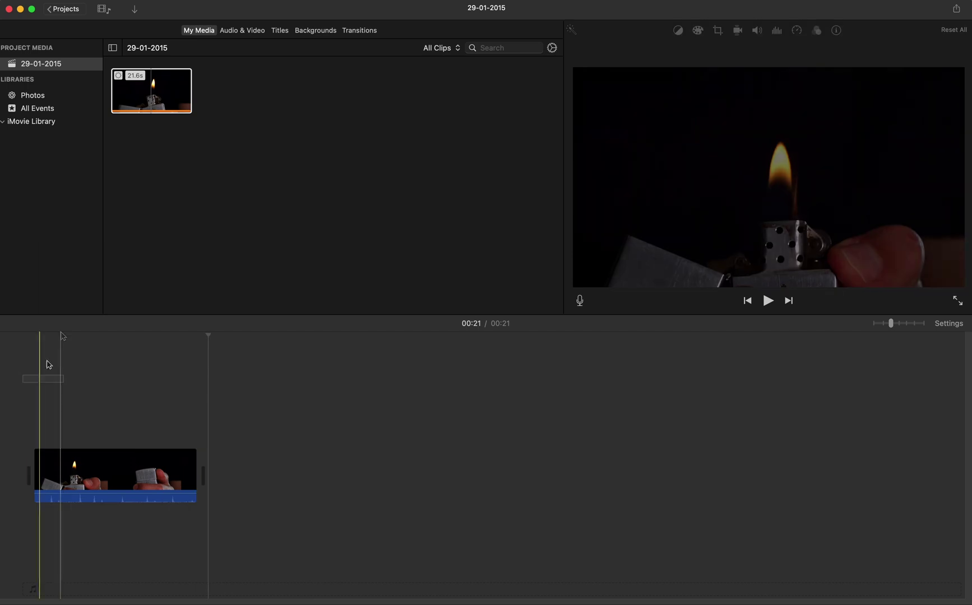
{"action": "left_click", "coordinate": [47, 335]}
{"action": "left_click_drag", "start_coordinate": [46, 337], "coordinate": [35, 343]}
{"action": "key", "text": "space"}
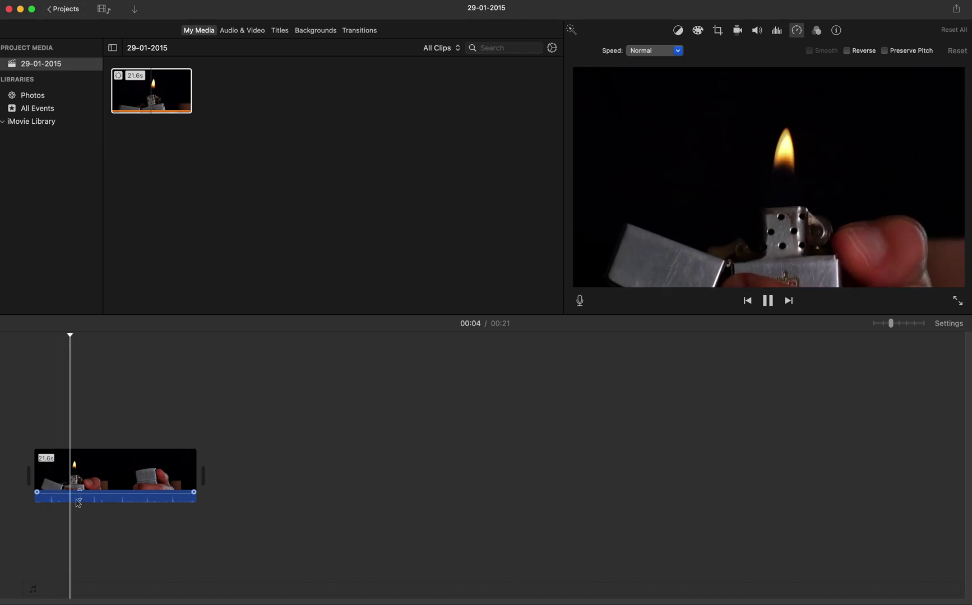
{"action": "key", "text": "space"}
{"action": "left_click", "coordinate": [71, 343]}
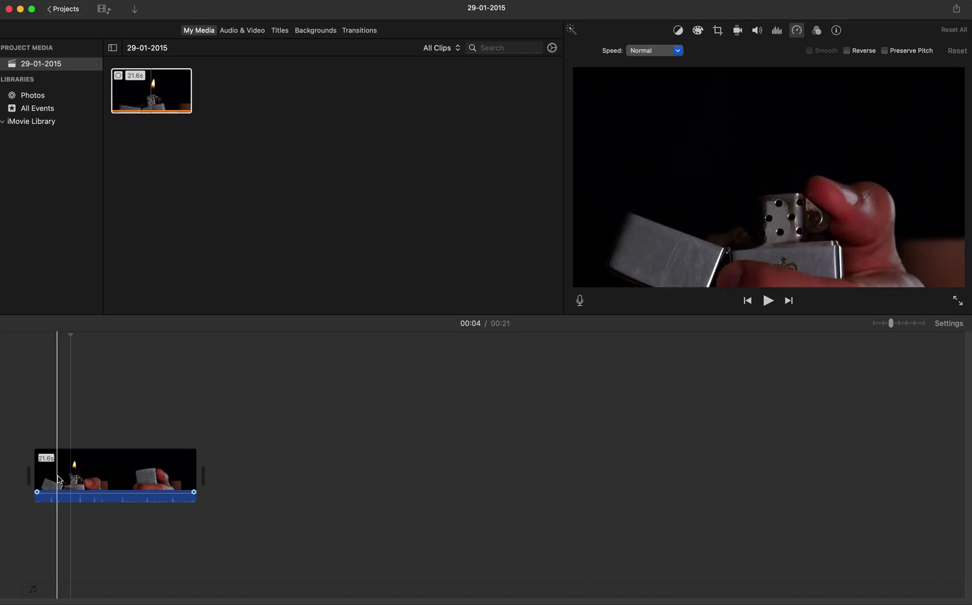
Mark the short flame-lighting range near the clip's start and slow it to 25%.
{"action": "key", "text": "super+z"}
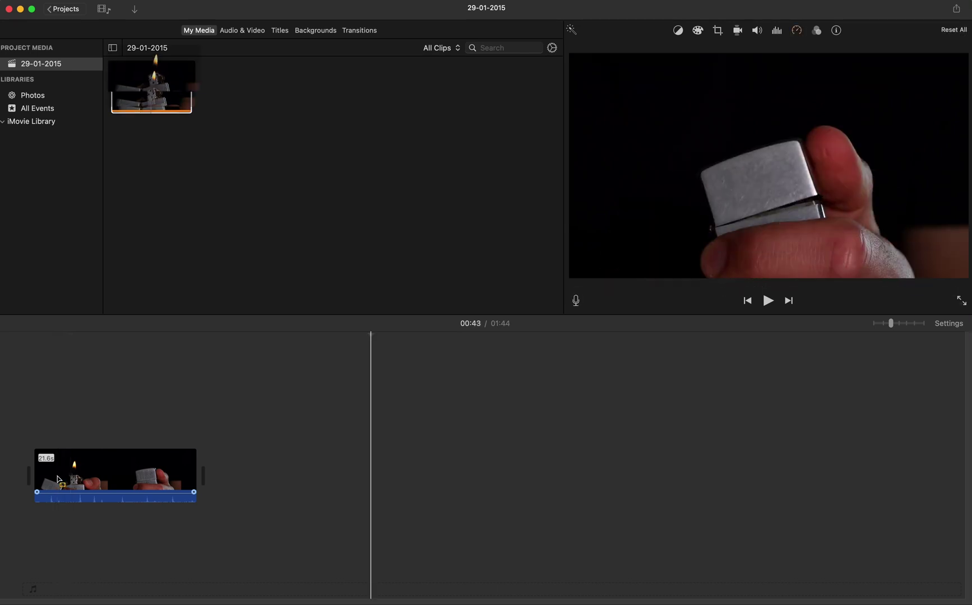
{"action": "key", "text": "super+shift+z"}
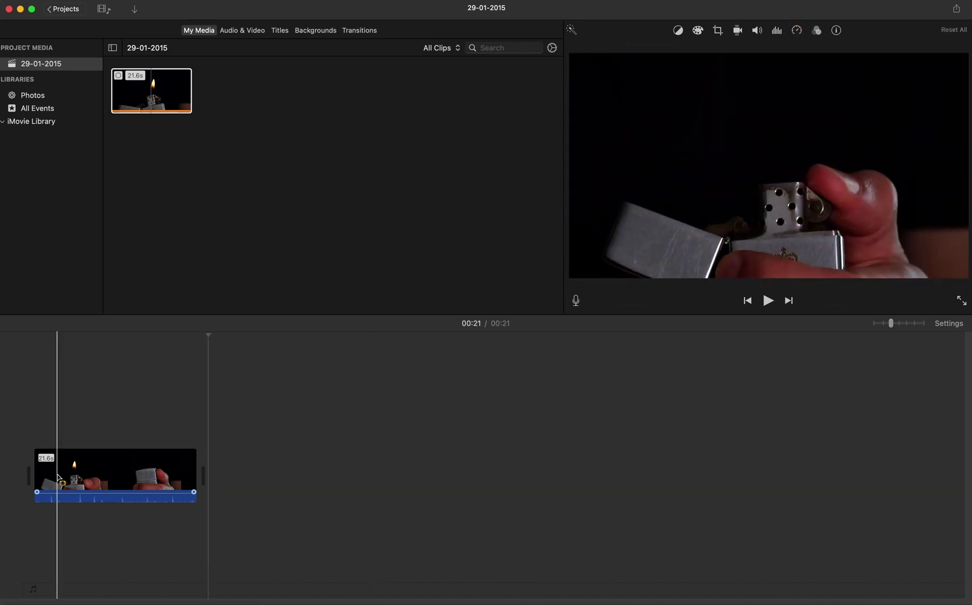
{"action": "mouse_move", "coordinate": [57, 474]}
{"action": "left_mouse_down"}
{"action": "mouse_move", "coordinate": [68, 477]}
{"action": "mouse_move", "coordinate": [58, 477]}
{"action": "mouse_move", "coordinate": [62, 466]}
{"action": "left_mouse_up"}
{"action": "key", "text": "super+r"}
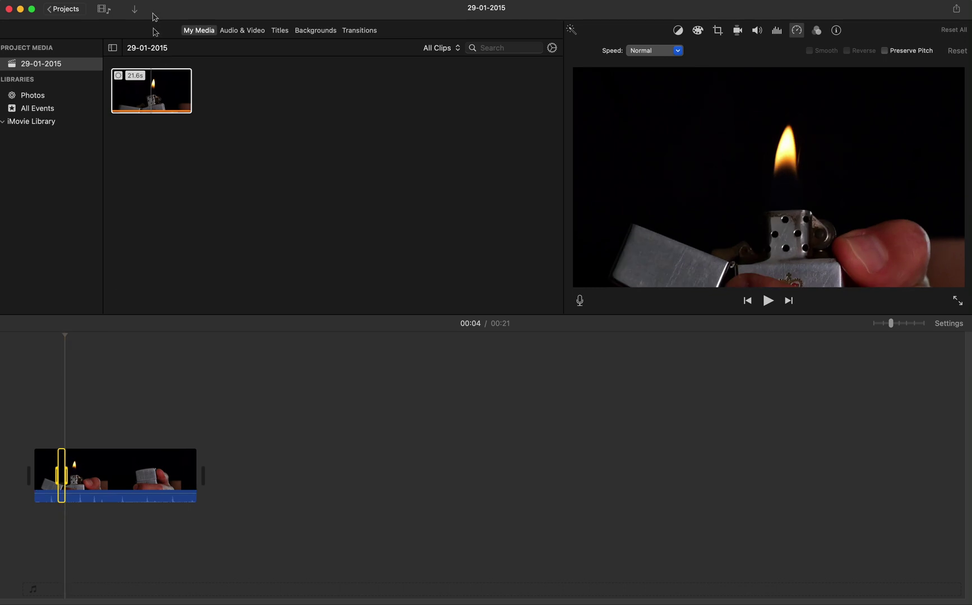
{"action": "left_click", "coordinate": [151, 2]}
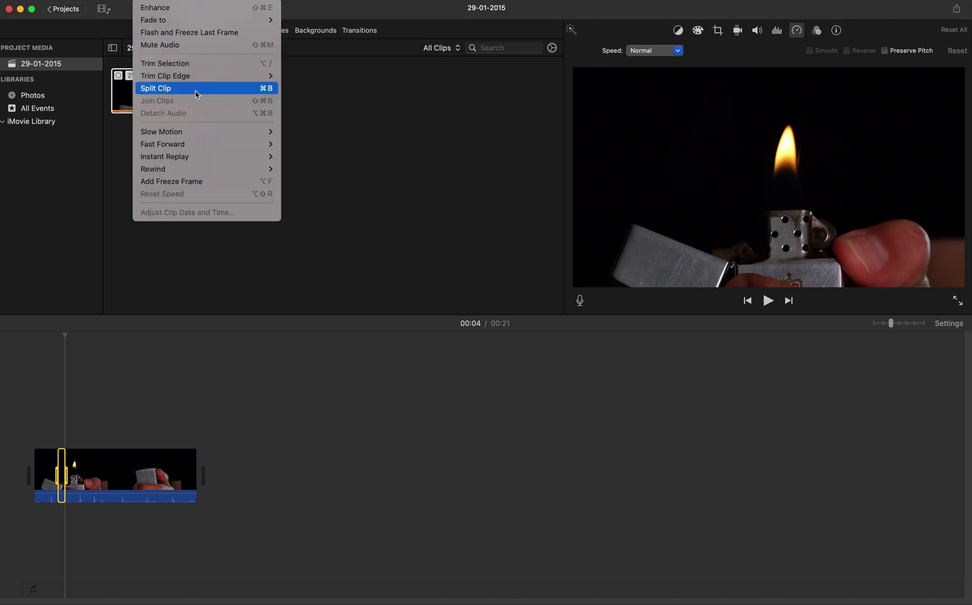
{"action": "mouse_move", "coordinate": [205, 135]}
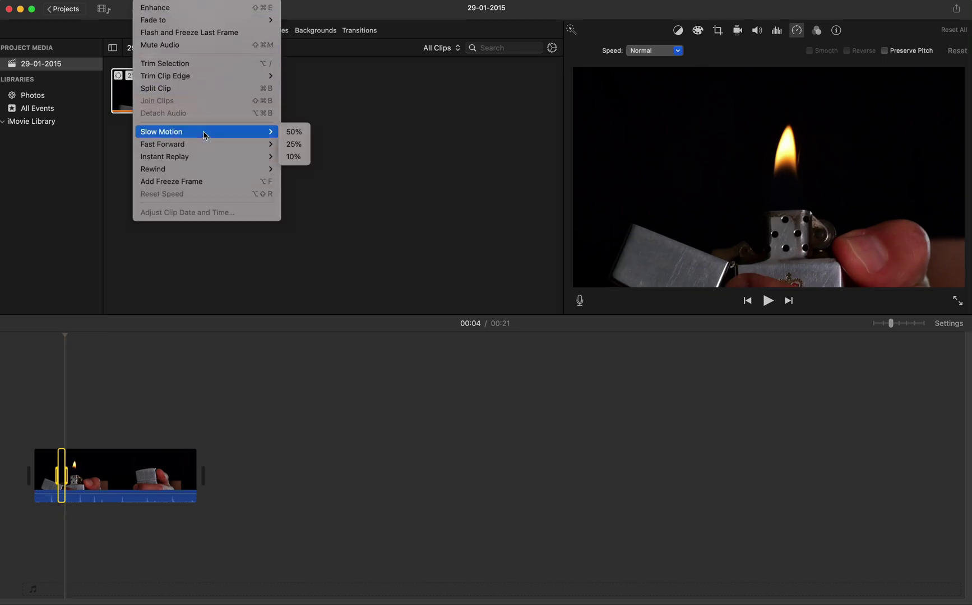
{"action": "left_click", "coordinate": [294, 153]}
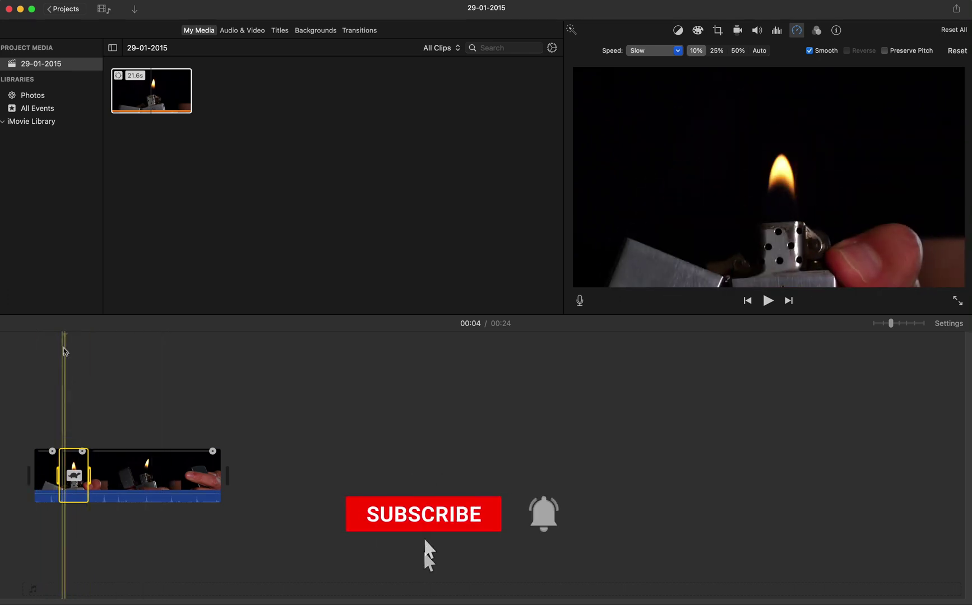
Clear the range selection and play the movie from the start to check the slow motion.
{"action": "left_click", "coordinate": [54, 336]}
{"action": "left_click", "coordinate": [39, 336]}
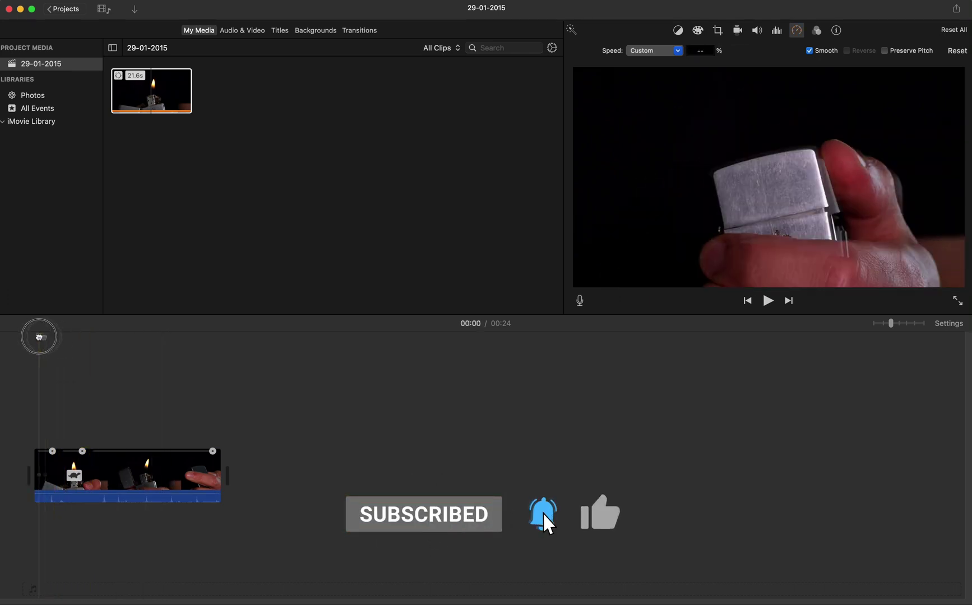
{"action": "key", "text": "space"}
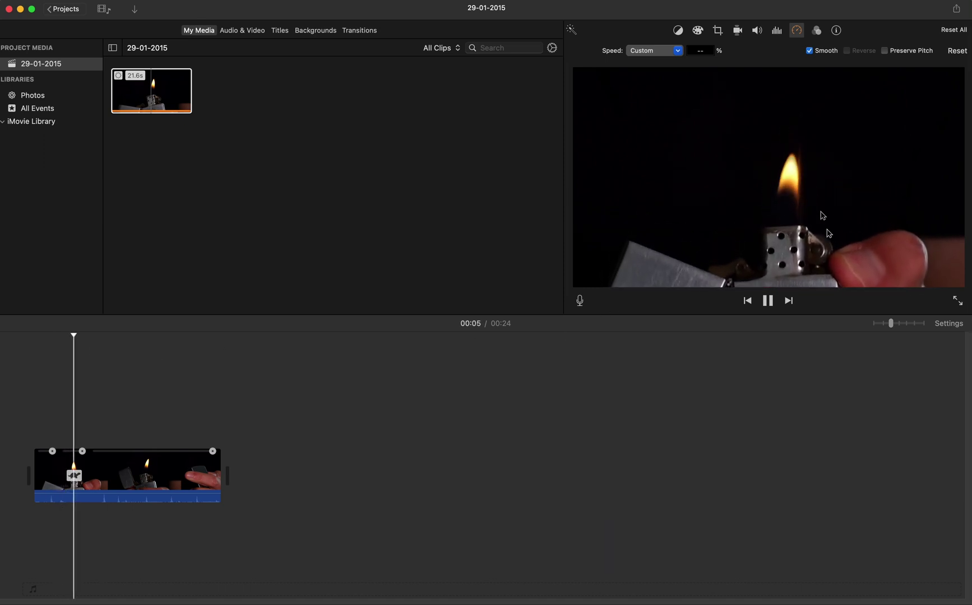
{"action": "key", "text": "space"}
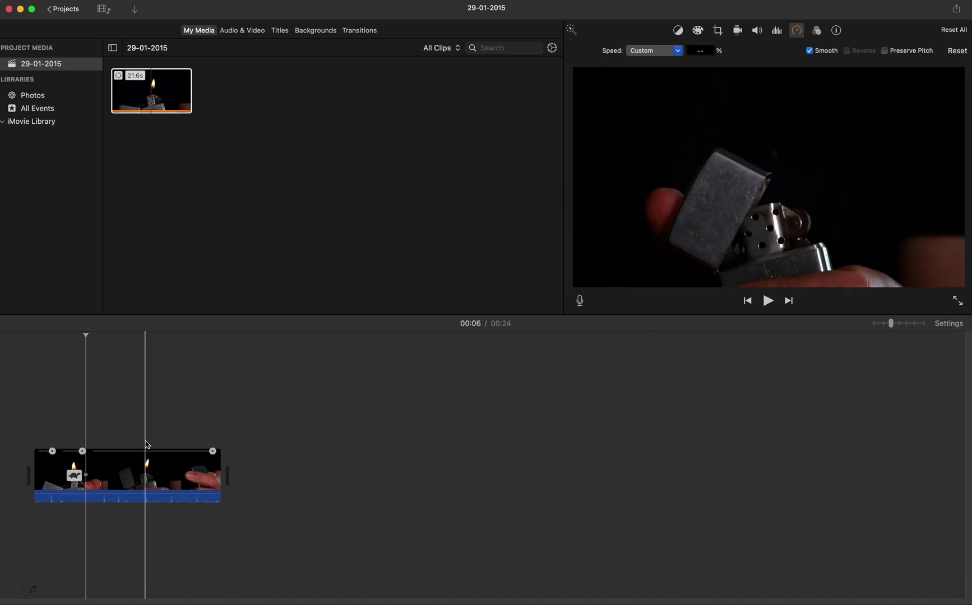
Mark a short range near the clip's end and slow it to 25%.
{"action": "left_click", "coordinate": [194, 479]}
{"action": "left_click_drag", "start_coordinate": [194, 479], "coordinate": [194, 480]}
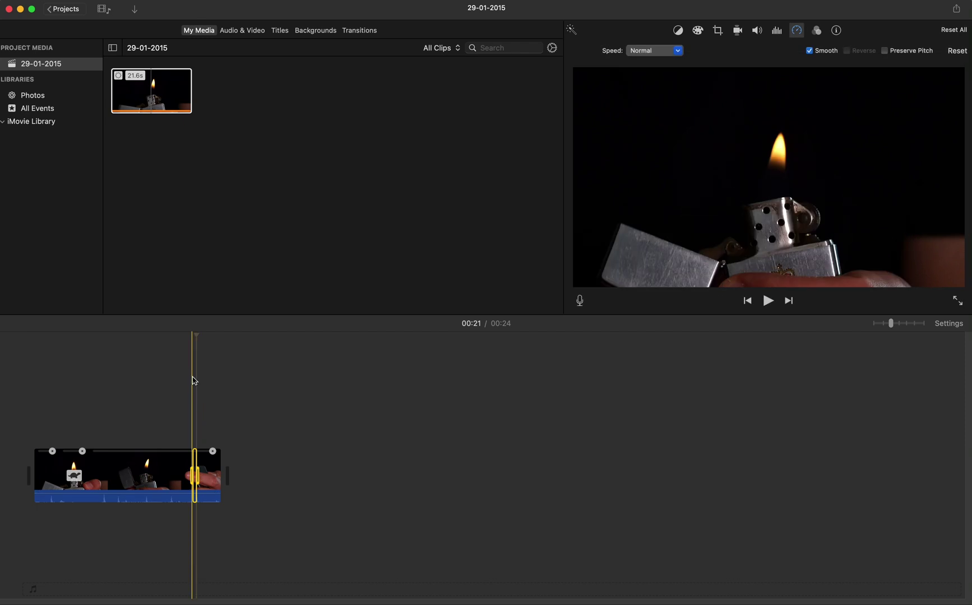
{"action": "left_click", "coordinate": [147, 0]}
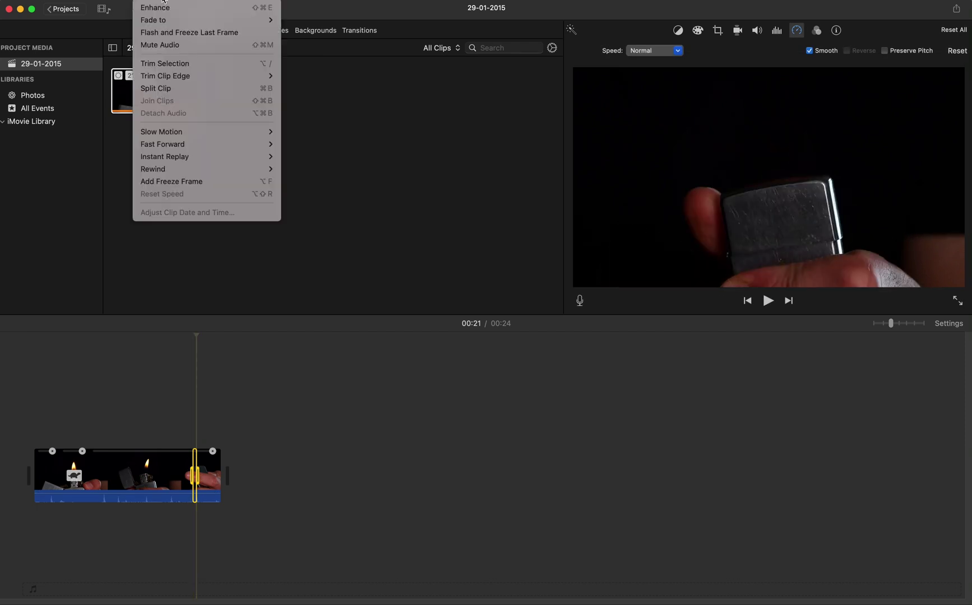
{"action": "mouse_move", "coordinate": [188, 138]}
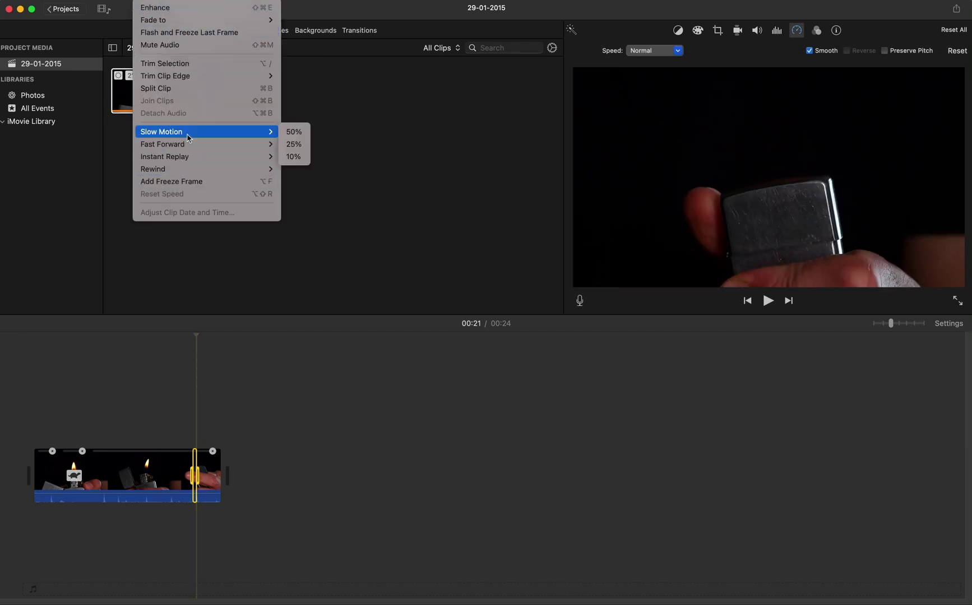
{"action": "left_click", "coordinate": [294, 157]}
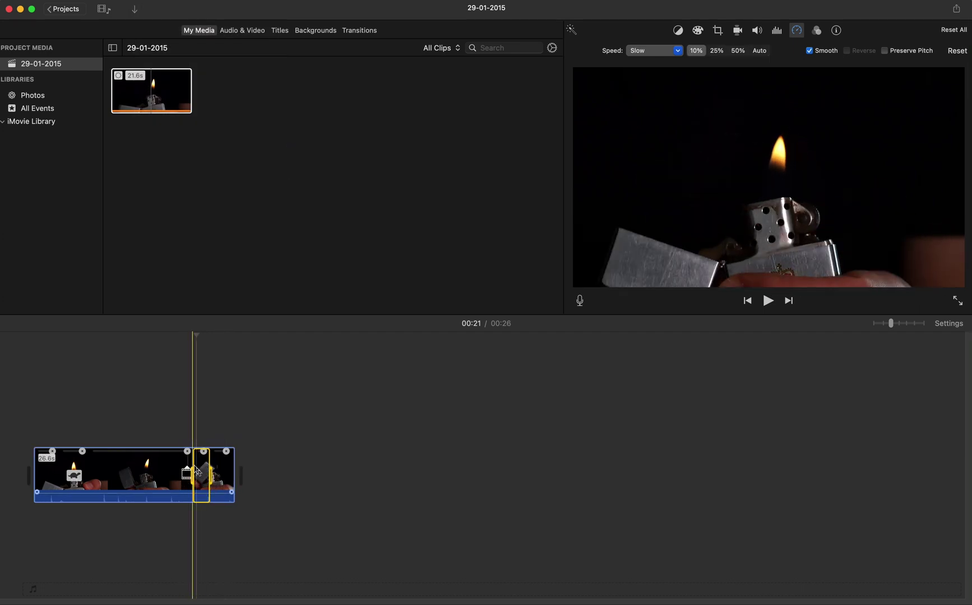
{"action": "left_click", "coordinate": [189, 341]}
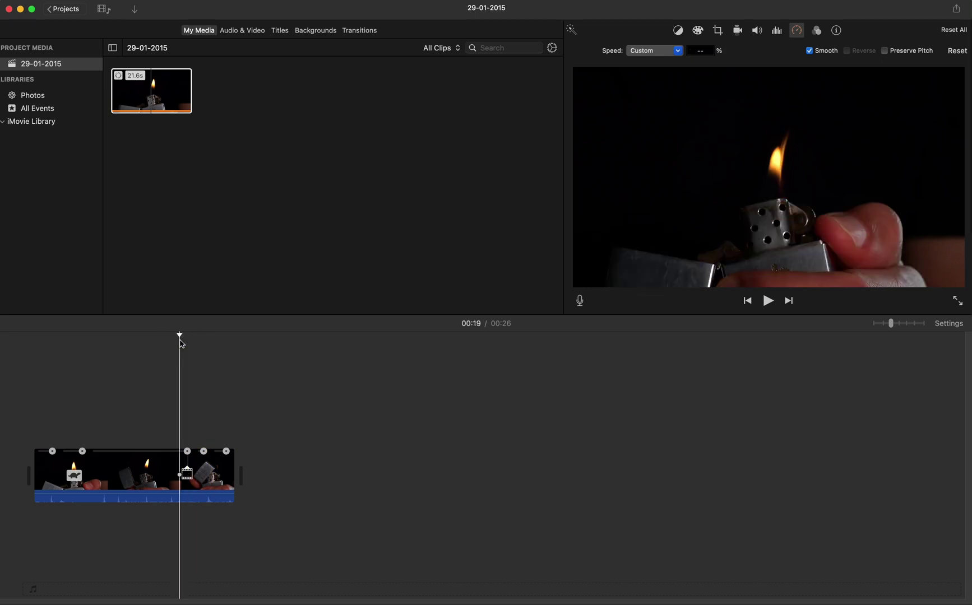
{"action": "key", "text": "space"}
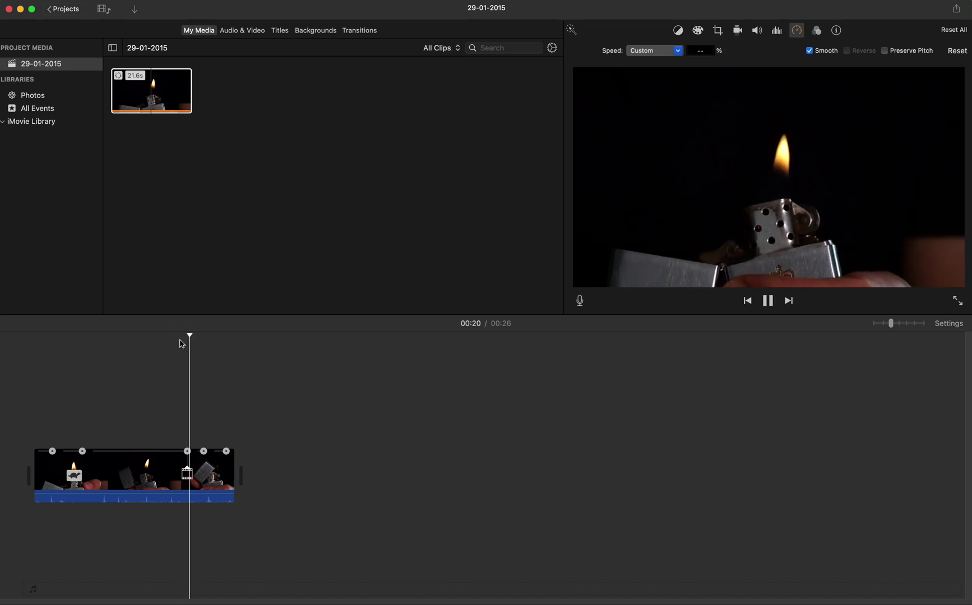